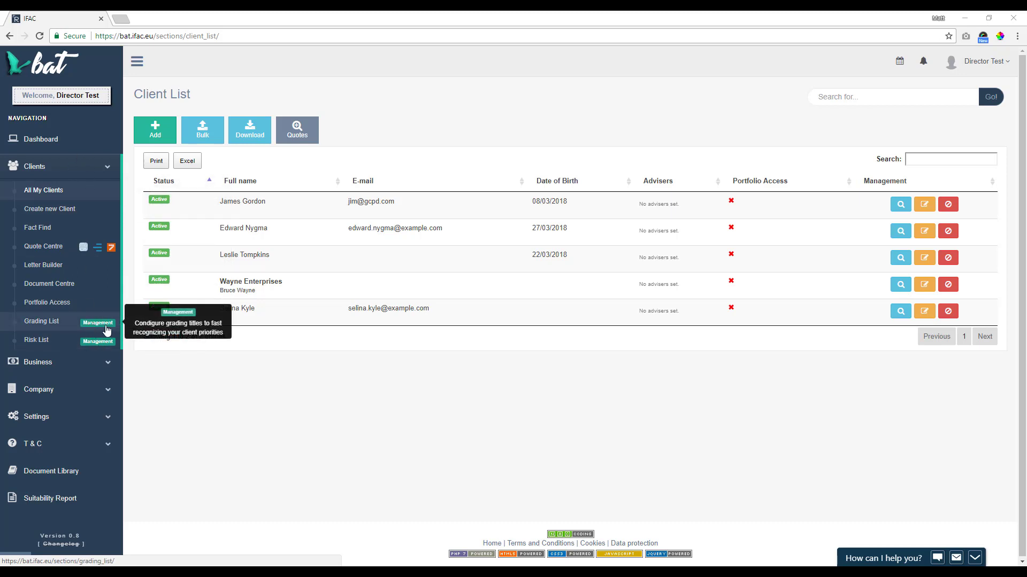
Step: Add a client grading level named "Level 1" with the default gold.png icon and save it
{"action": "left_click", "coordinate": [66, 329]}
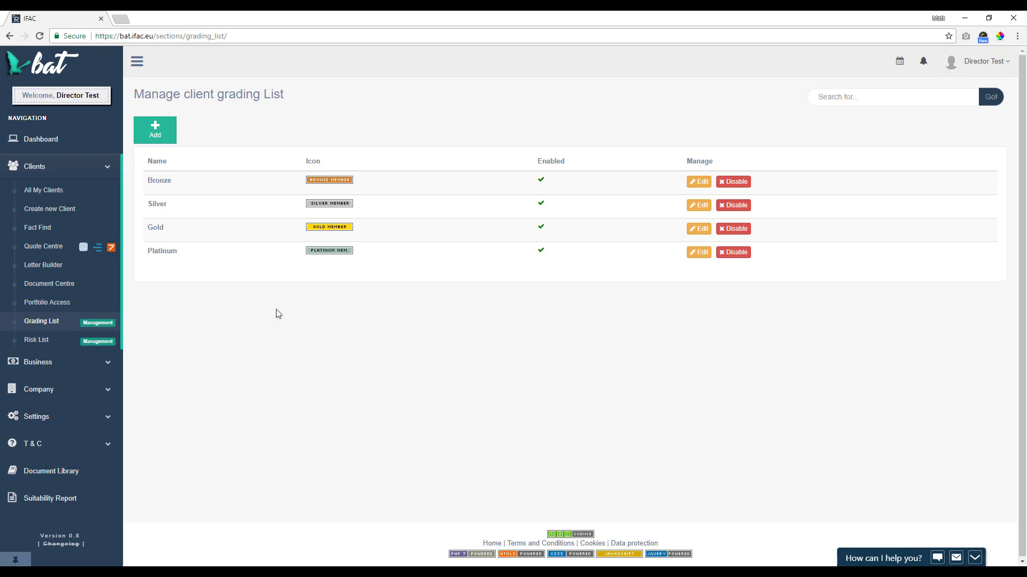
{"action": "left_click", "coordinate": [162, 133]}
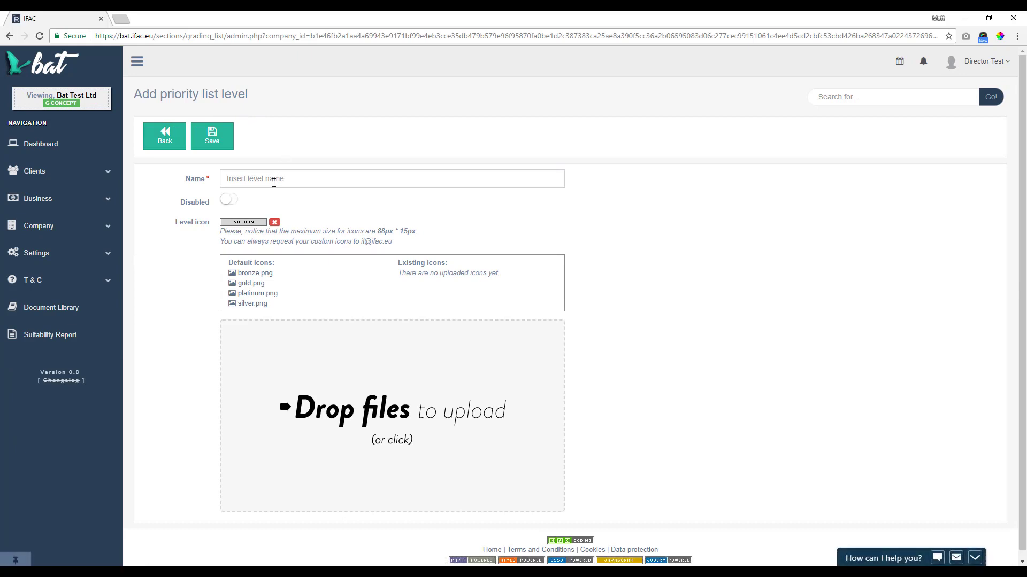
{"action": "left_click", "coordinate": [273, 183]}
{"action": "type", "text": "Level 1"}
{"action": "left_click", "coordinate": [251, 282]}
{"action": "left_click_drag", "start_coordinate": [382, 233], "coordinate": [409, 233]}
{"action": "left_click", "coordinate": [479, 232]}
{"action": "left_click", "coordinate": [211, 137]}
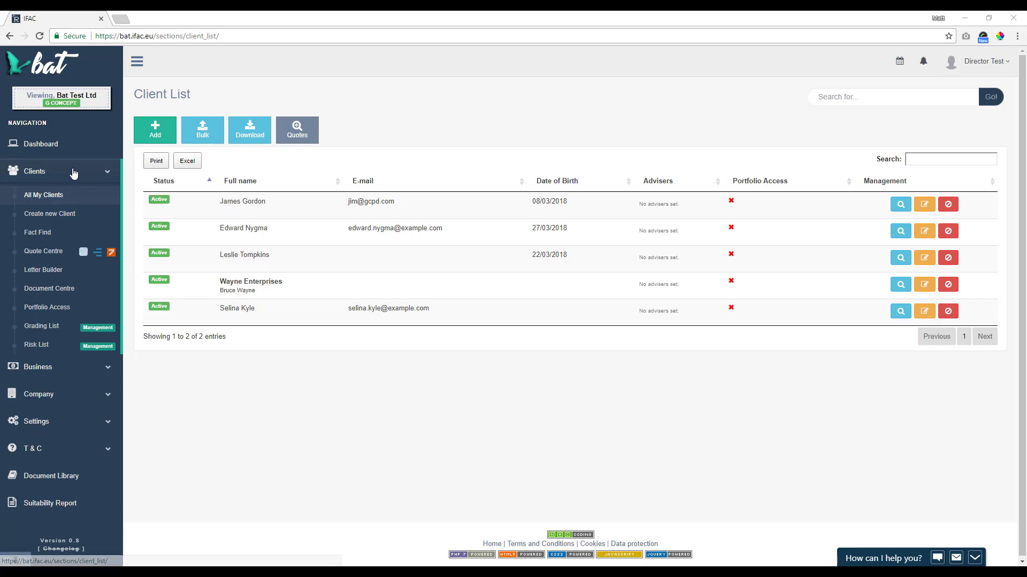
Step: Add a client attitude to risk named "Low risk", save it and return to the risk list
{"action": "left_click", "coordinate": [65, 352]}
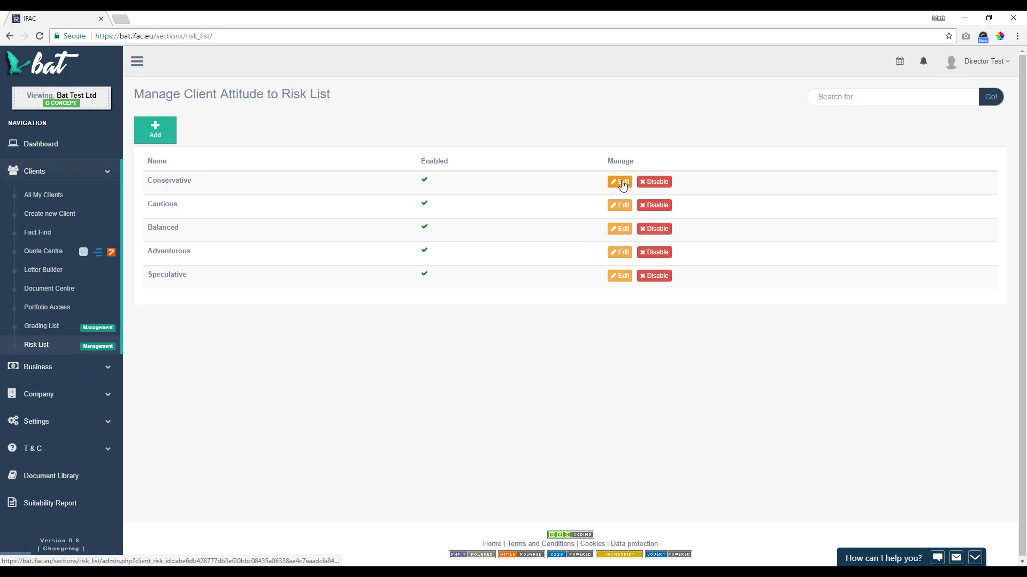
{"action": "left_click", "coordinate": [155, 130]}
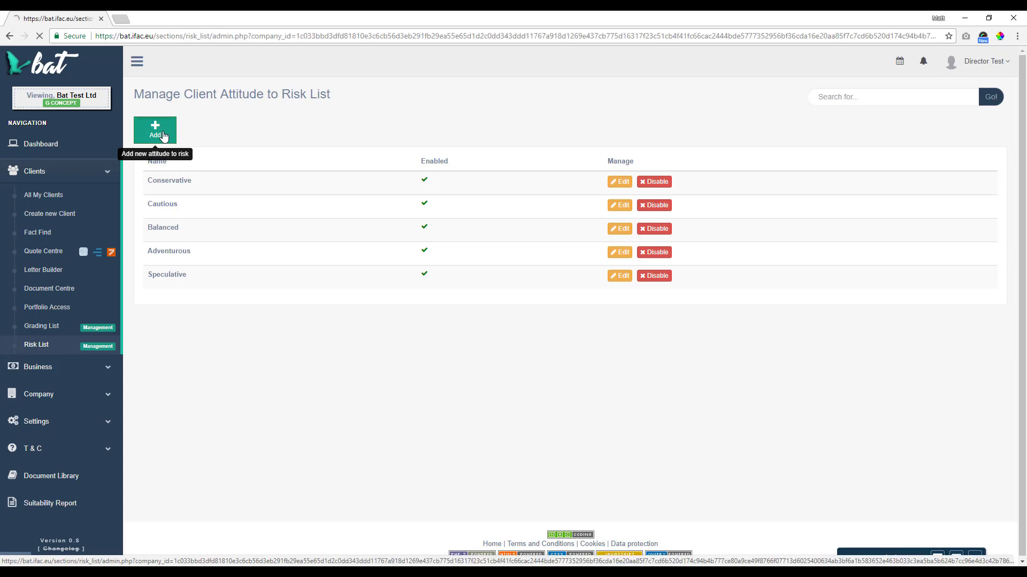
{"action": "left_click", "coordinate": [339, 156]}
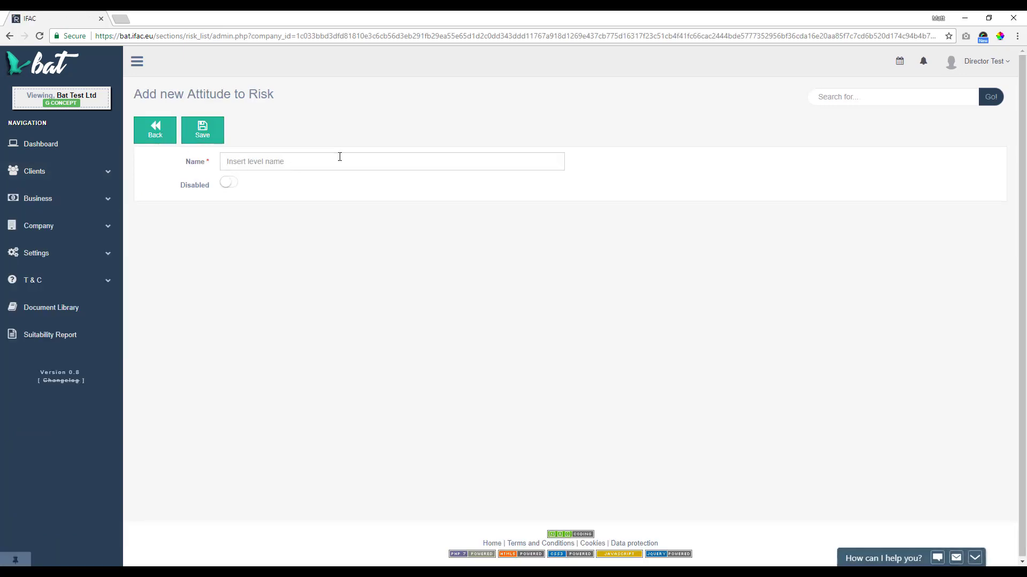
{"action": "type", "text": "Low"}
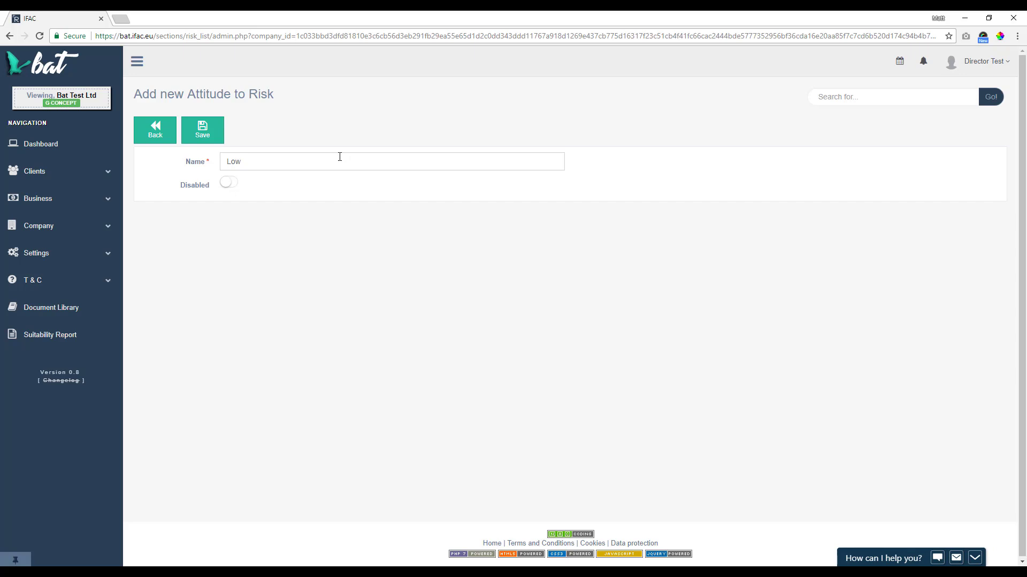
{"action": "type", "text": " risk"}
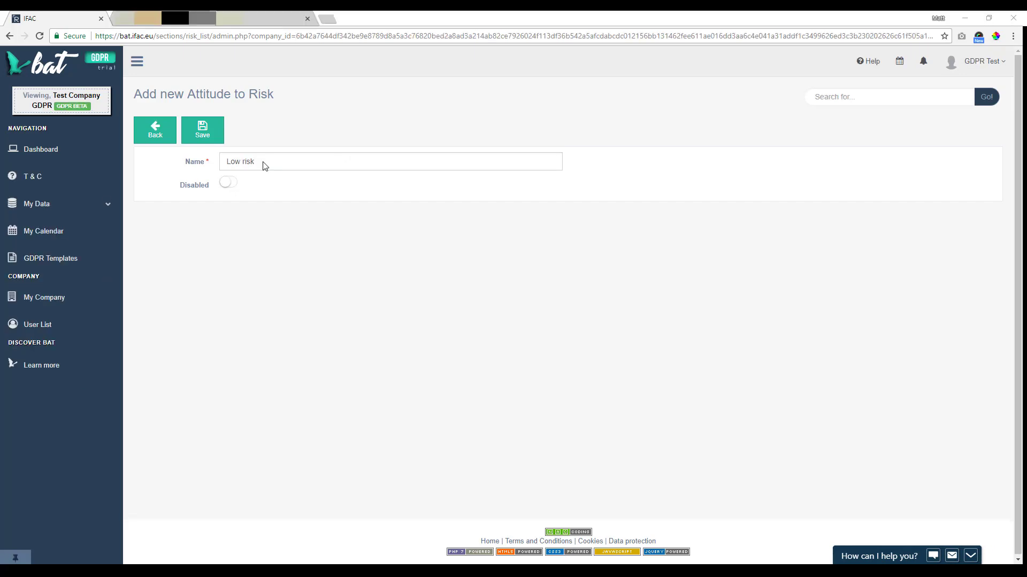
{"action": "left_click", "coordinate": [264, 162]}
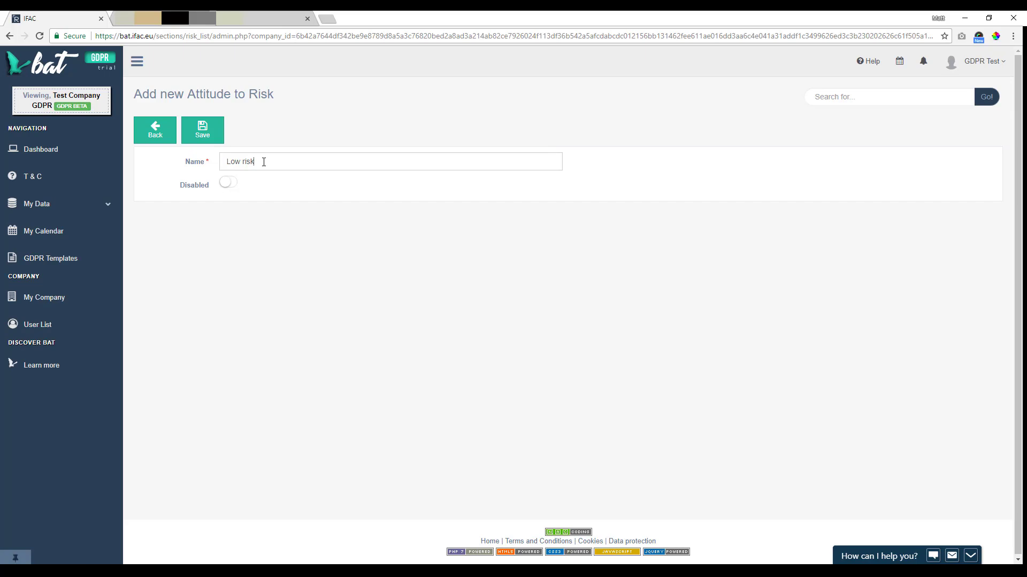
{"action": "left_click", "coordinate": [204, 131]}
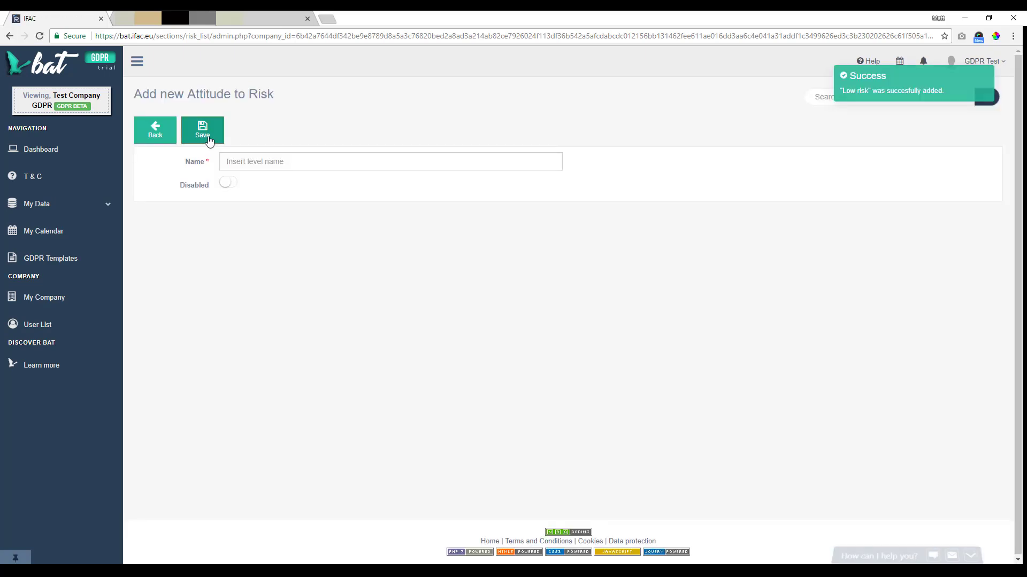
{"action": "left_click", "coordinate": [155, 133]}
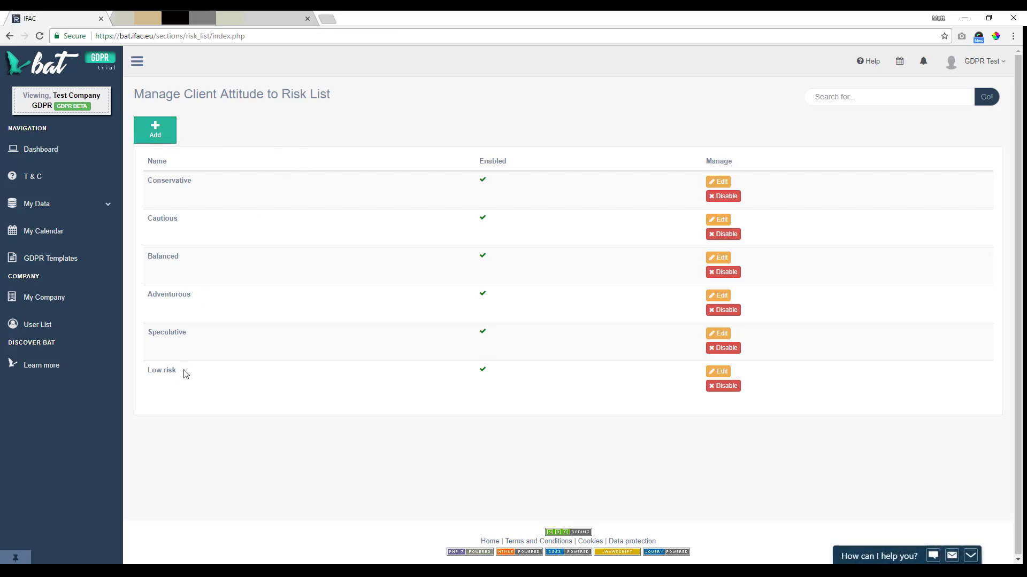
{"action": "left_click_drag", "start_coordinate": [183, 372], "coordinate": [148, 373]}
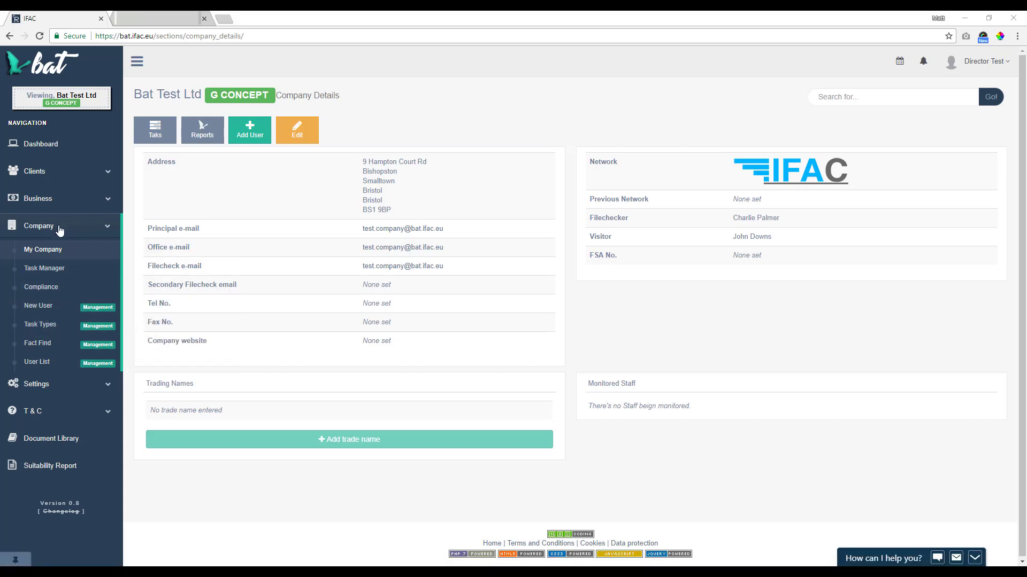
Step: Start a new company user and enter the person's forename, surname and e-mail username
{"action": "left_click", "coordinate": [60, 307]}
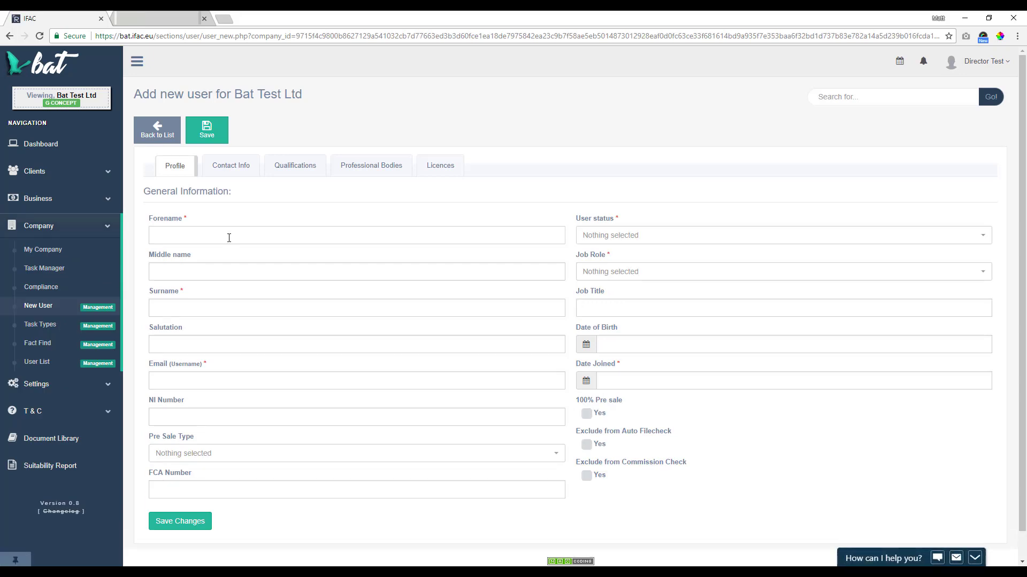
{"action": "type", "text": "John"}
{"action": "left_click", "coordinate": [176, 376]}
{"action": "key", "text": "ctrl+v"}
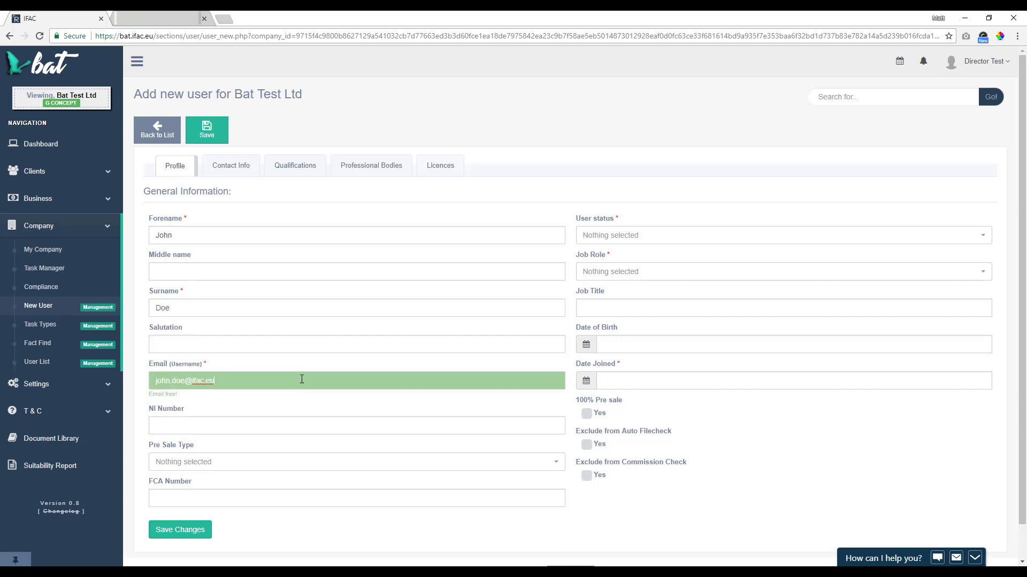
Step: Set the new user's status to Active, job role to RI and date joined to 23/04/2018, and save the profile
{"action": "left_click", "coordinate": [630, 236]}
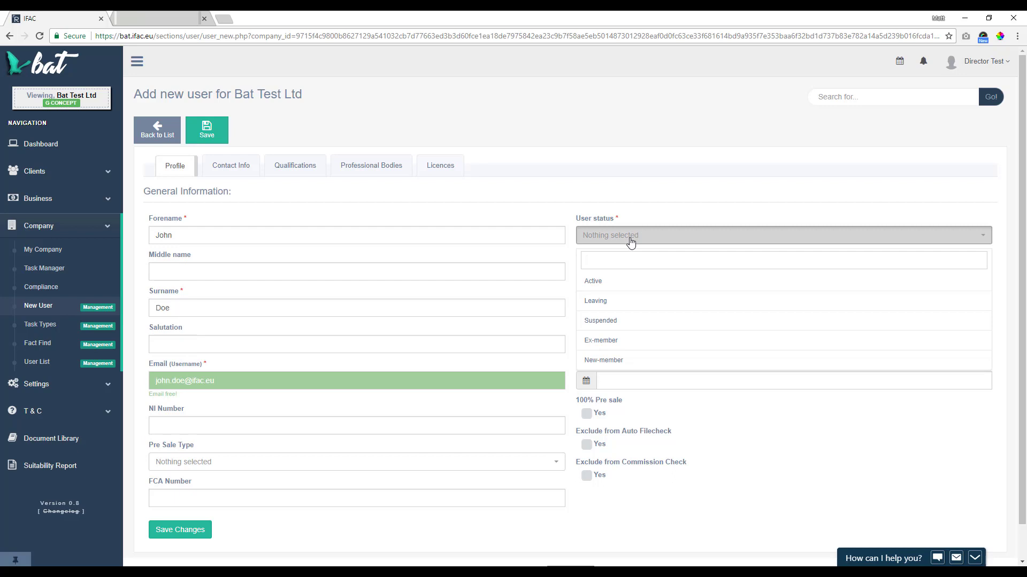
{"action": "left_click", "coordinate": [627, 288]}
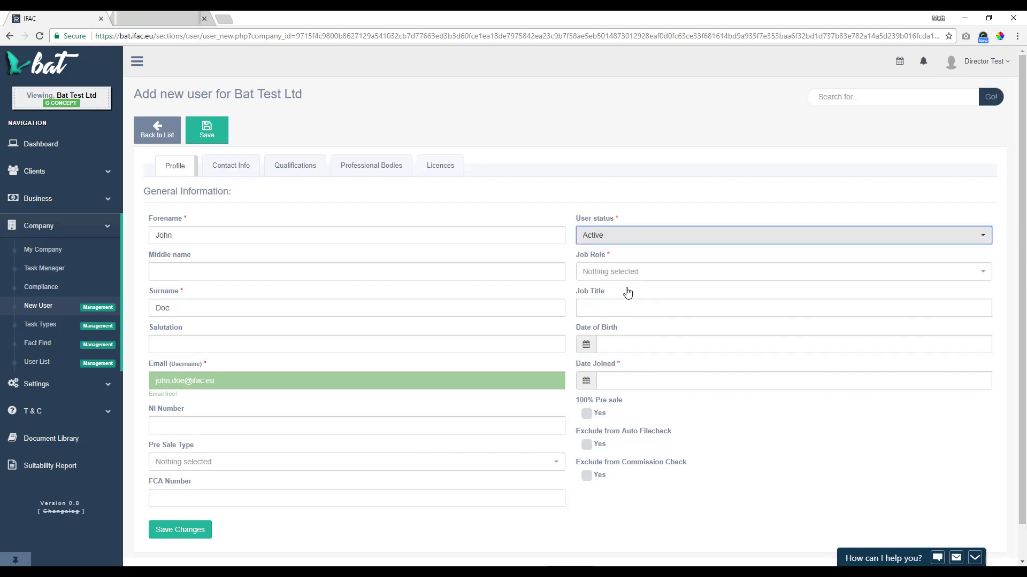
{"action": "left_click", "coordinate": [653, 274]}
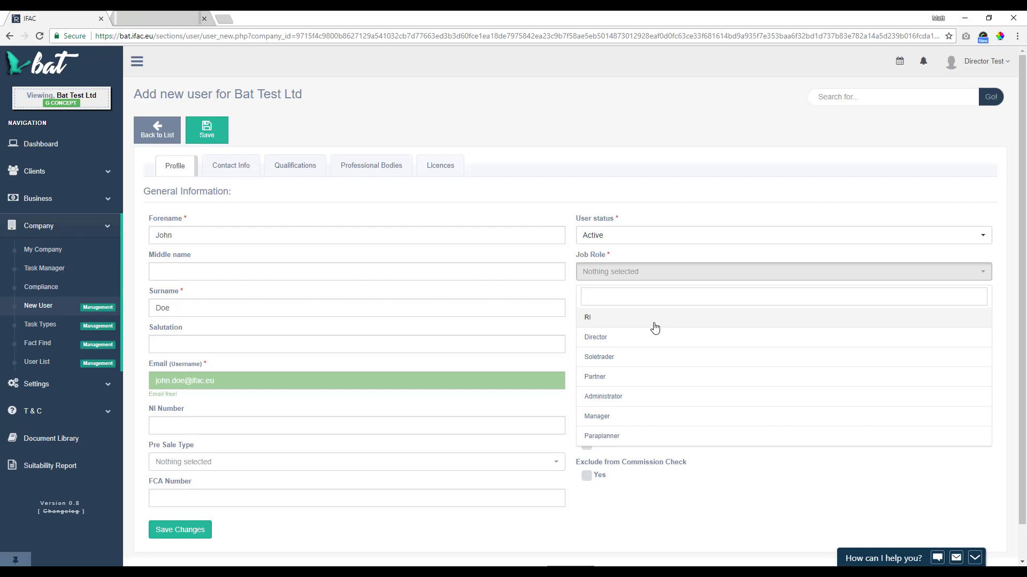
{"action": "left_click", "coordinate": [681, 322]}
{"action": "left_click", "coordinate": [612, 386]}
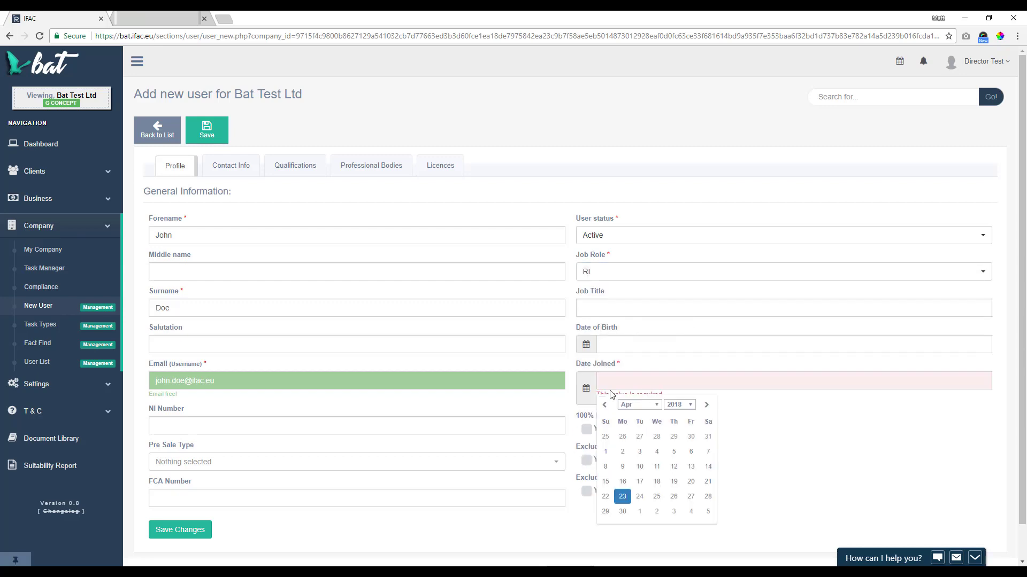
{"action": "left_click", "coordinate": [623, 497]}
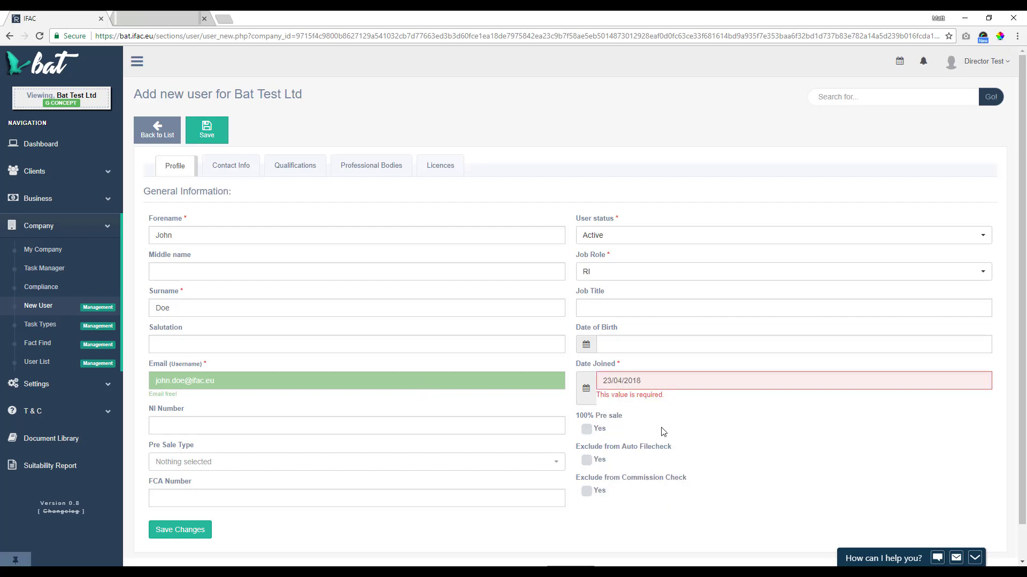
{"action": "left_click", "coordinate": [194, 535]}
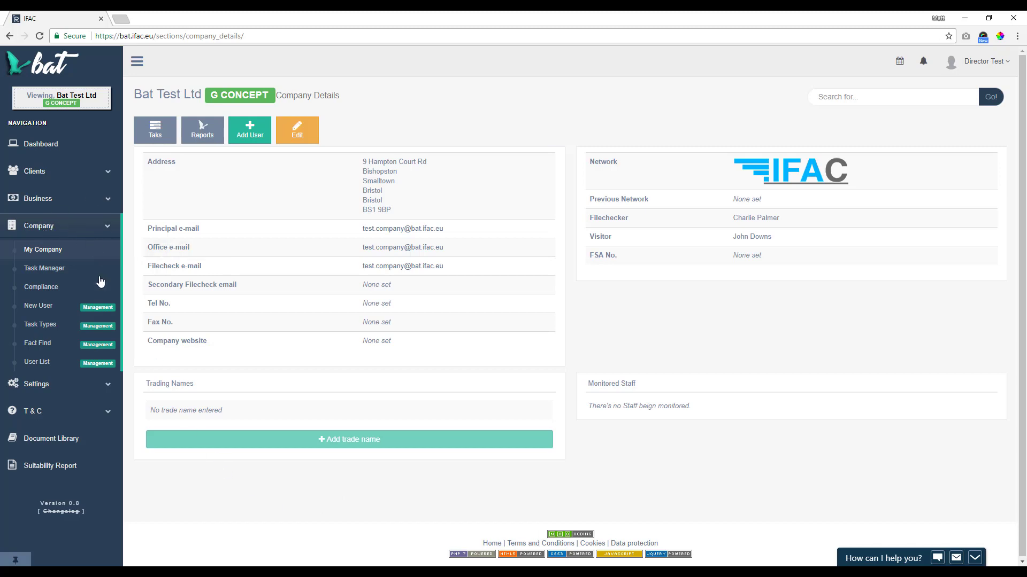
Step: Create a company task type named "TAsk 1" and disable it in the existing task types
{"action": "left_click", "coordinate": [60, 324]}
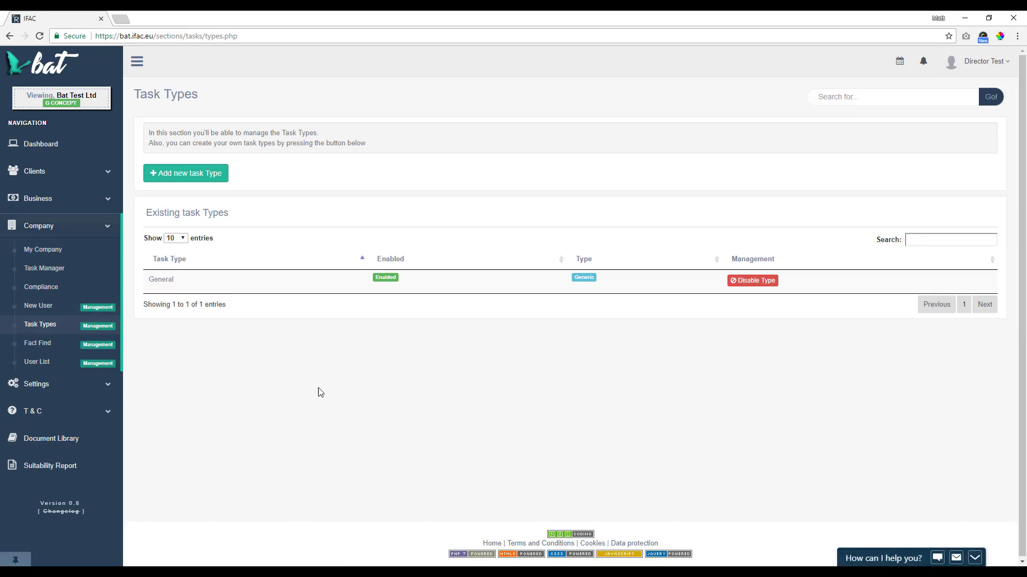
{"action": "left_click", "coordinate": [199, 178]}
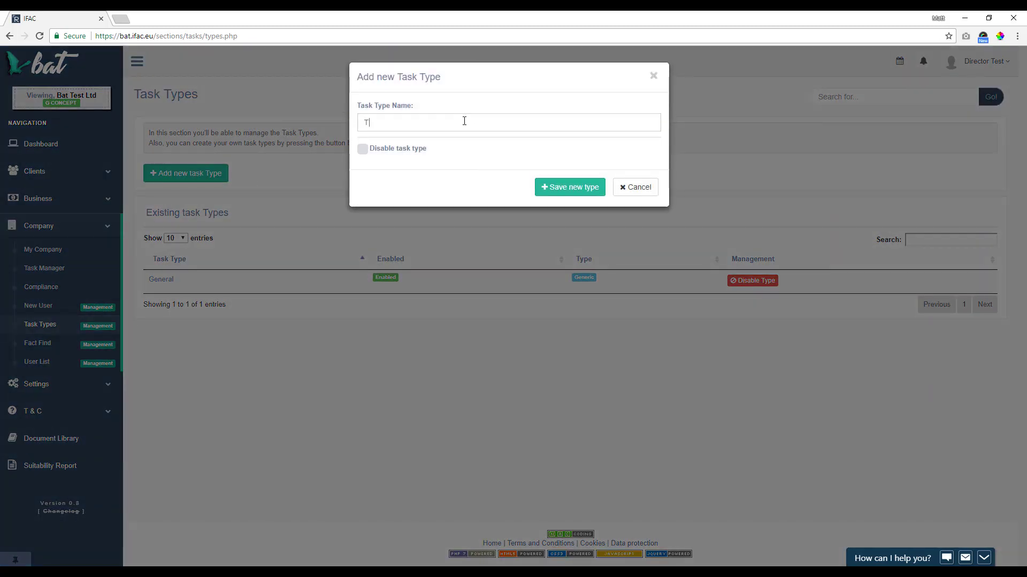
{"action": "type", "text": "TAsk 1"}
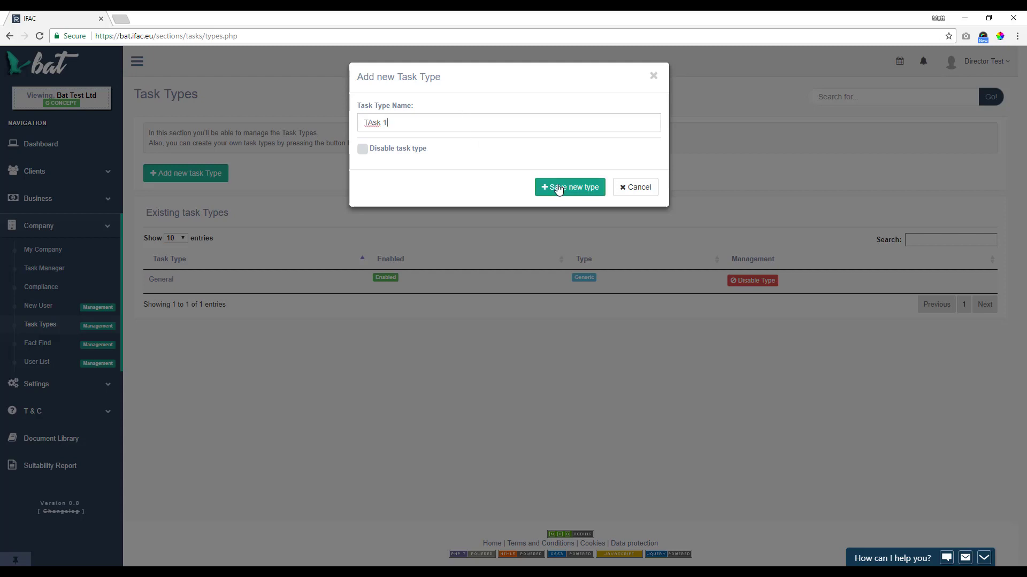
{"action": "left_click", "coordinate": [539, 187]}
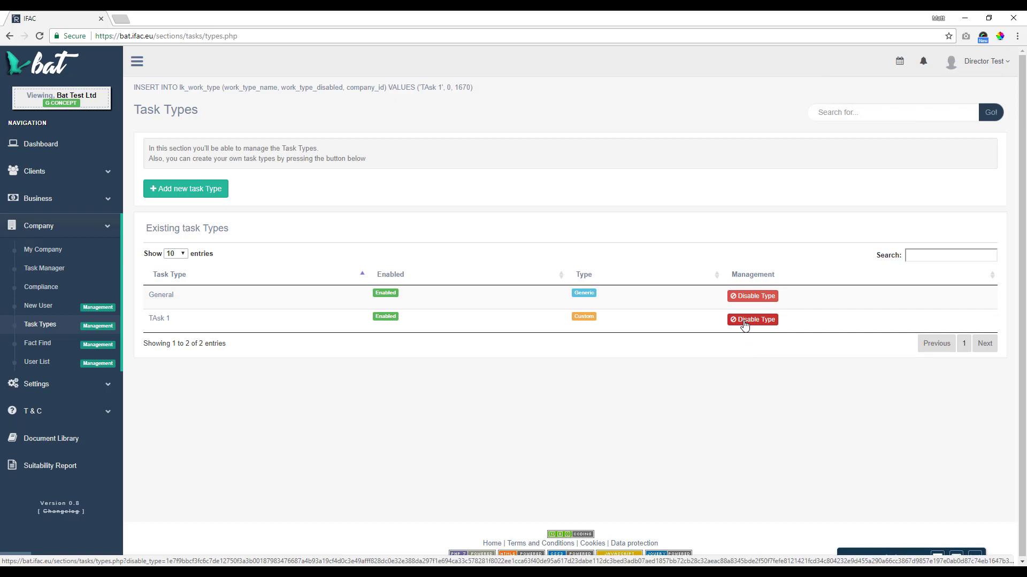
{"action": "left_click", "coordinate": [744, 321]}
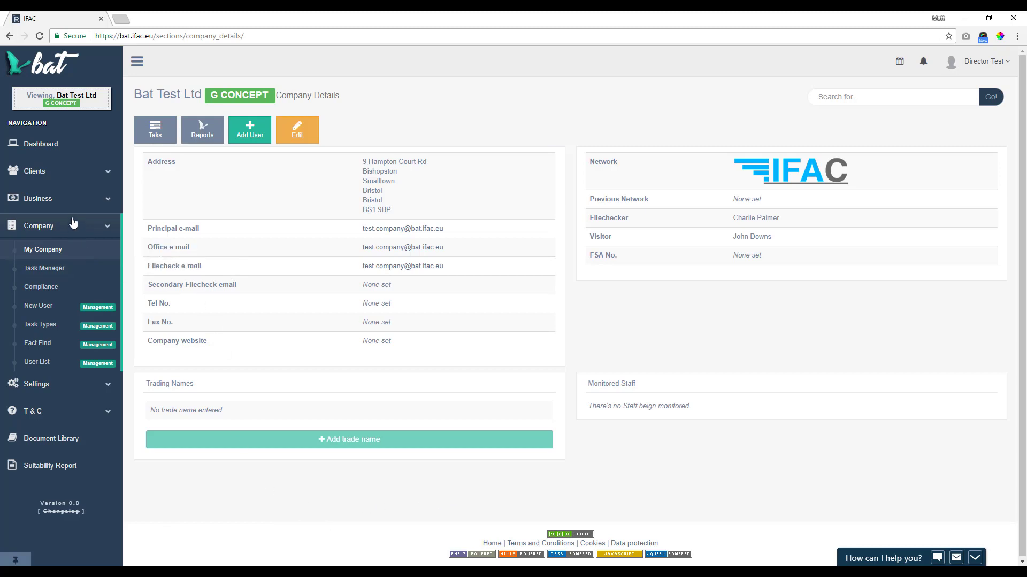
Step: Add a section named "Section !" to the company fact find and give it a sub-section named "Sub"
{"action": "left_click", "coordinate": [40, 345]}
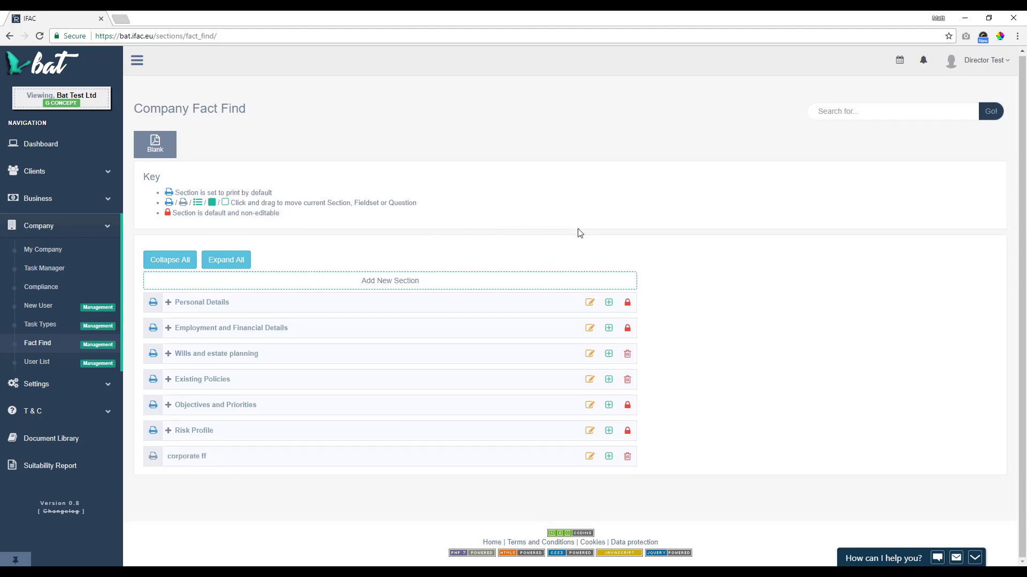
{"action": "left_click", "coordinate": [443, 282]}
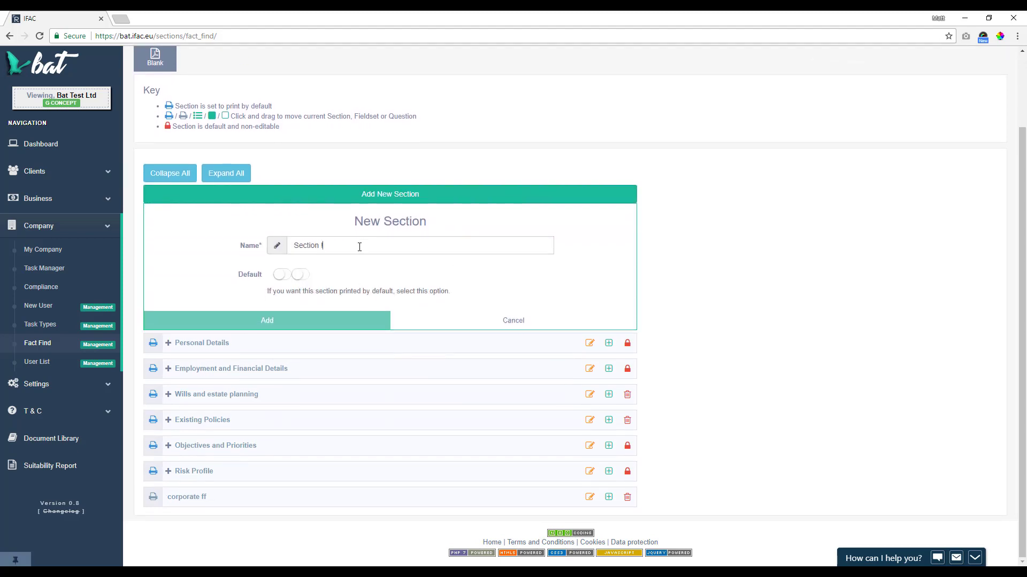
{"action": "left_click", "coordinate": [278, 324]}
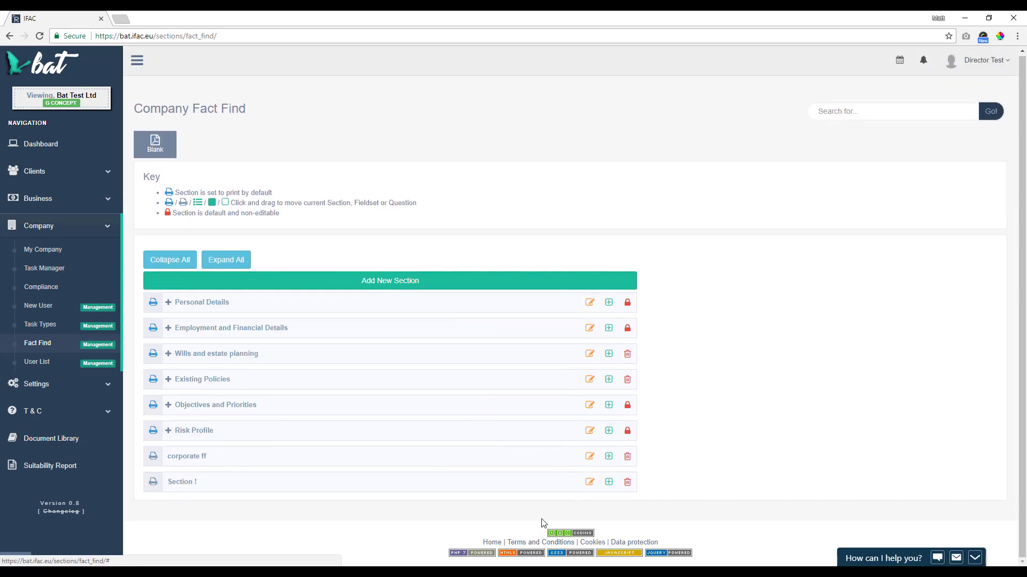
{"action": "left_click", "coordinate": [609, 483]}
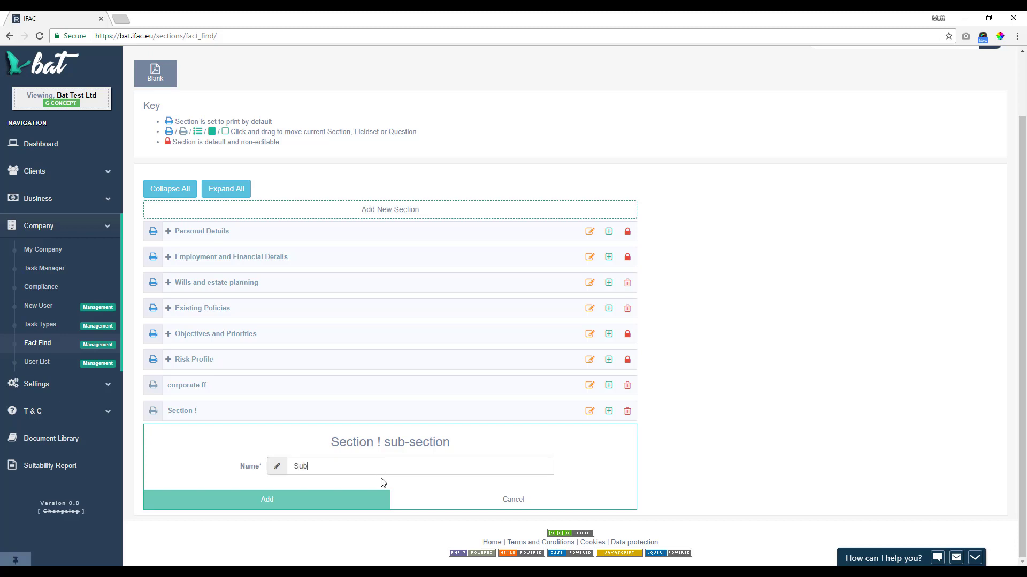
{"action": "left_click", "coordinate": [324, 504]}
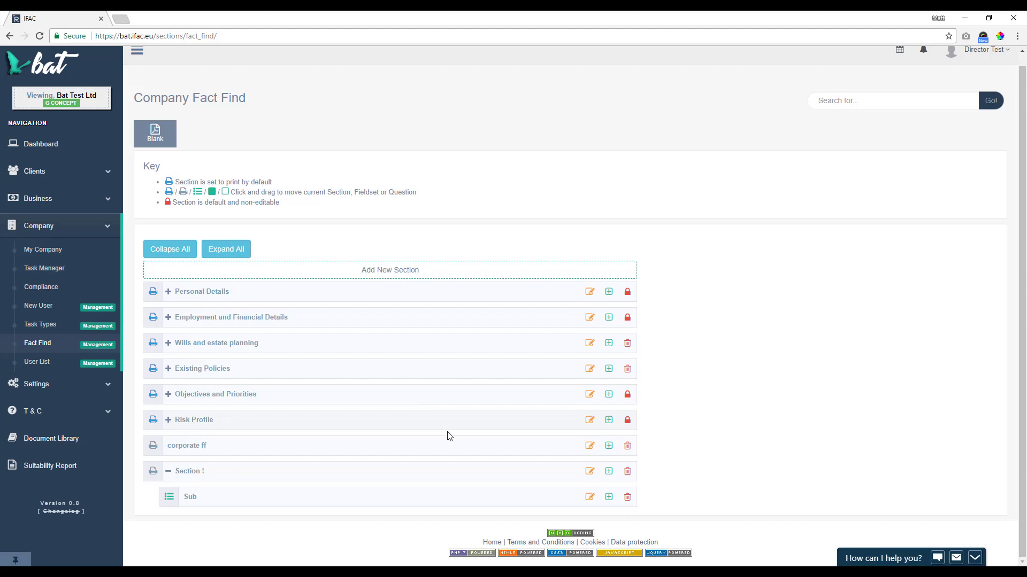
Step: Add a question "What is your name?" of type Text to the "Sub" sub-section of the fact find
{"action": "left_click", "coordinate": [608, 497]}
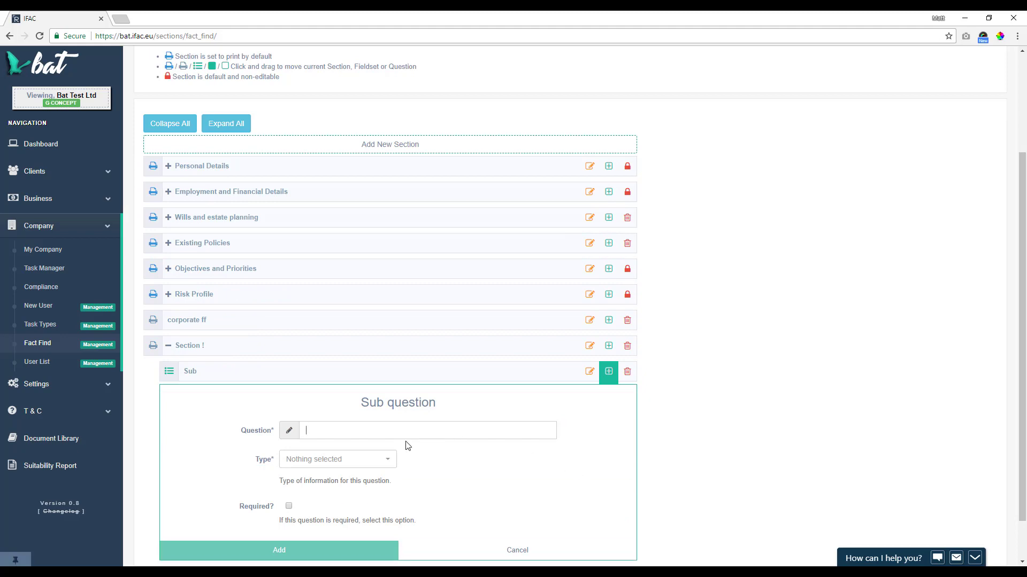
{"action": "type", "text": "What is your name?"}
{"action": "left_click", "coordinate": [312, 461]}
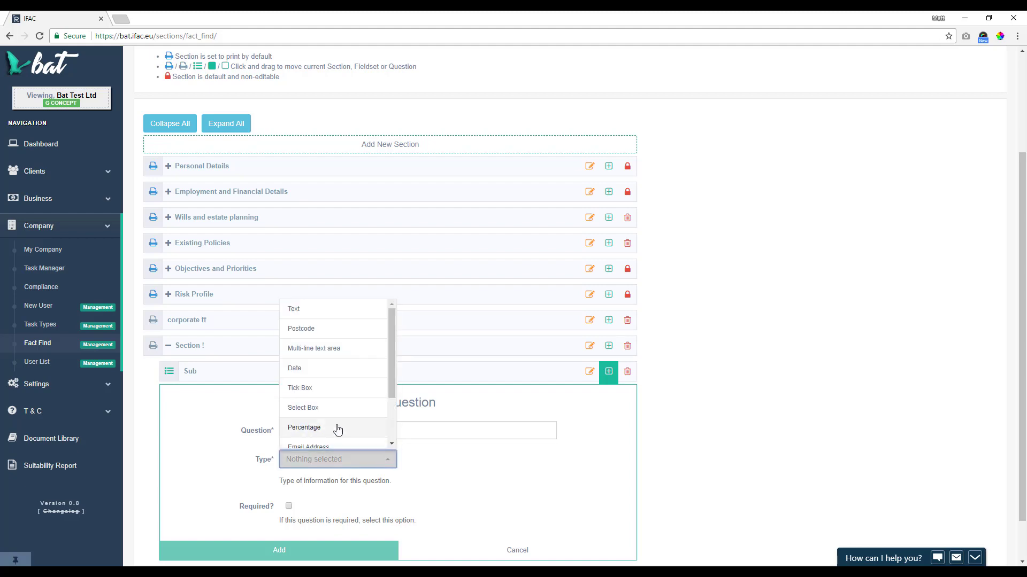
{"action": "scroll", "coordinate": [357, 369], "scroll_direction": "down", "scroll_amount": 3}
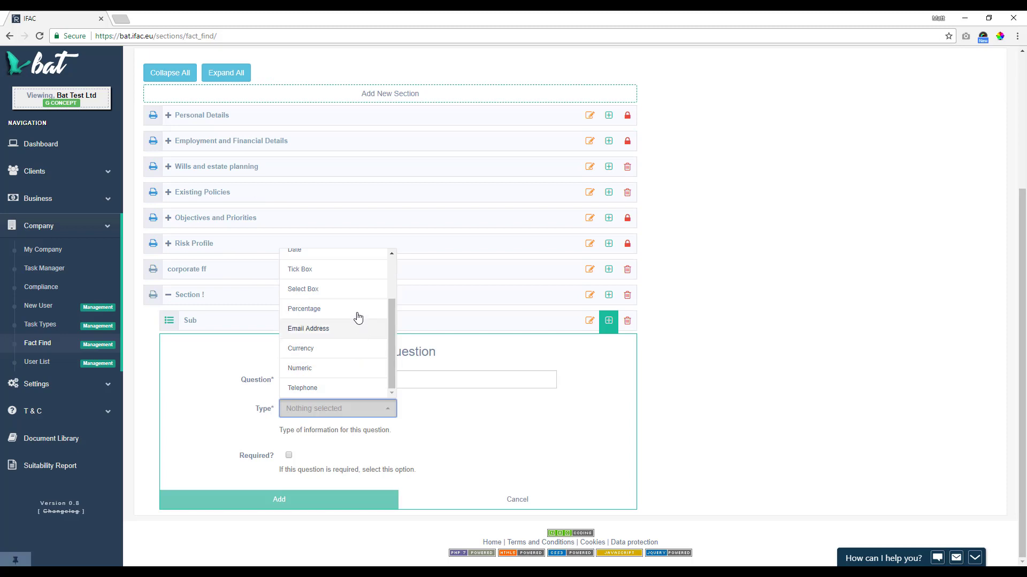
{"action": "scroll", "coordinate": [357, 342], "scroll_direction": "up", "scroll_amount": 2}
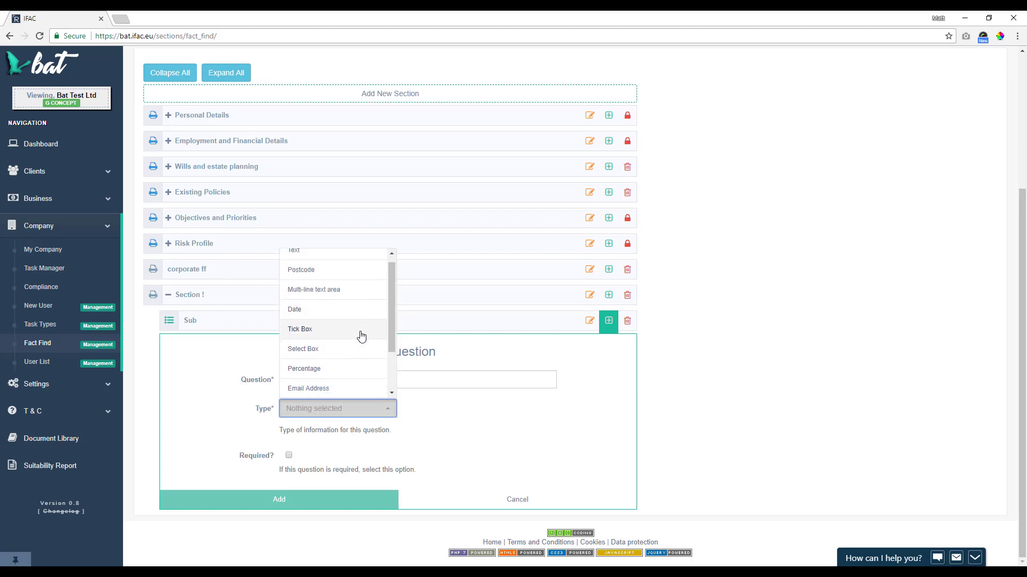
{"action": "left_click", "coordinate": [335, 262]}
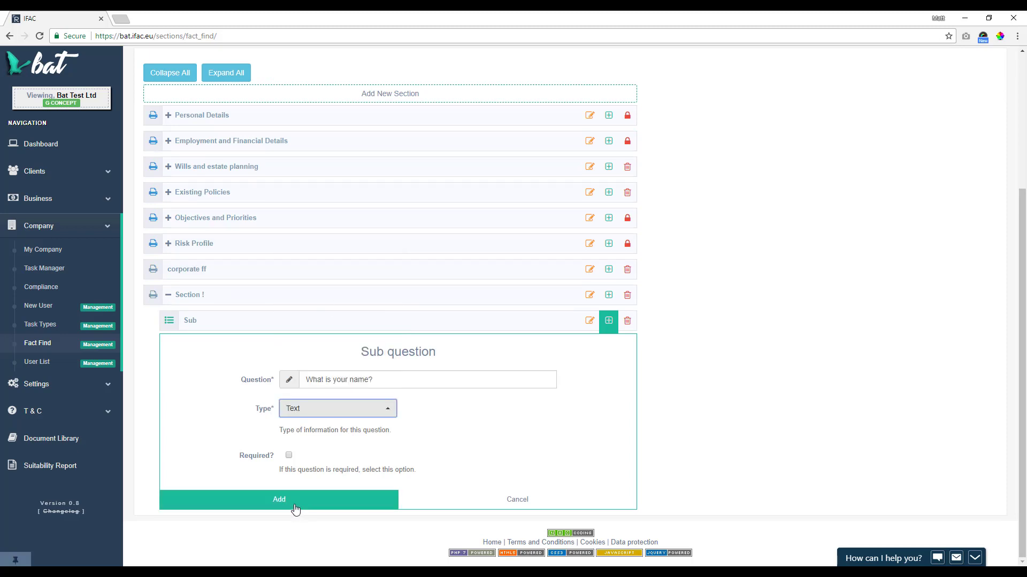
{"action": "left_click", "coordinate": [295, 509]}
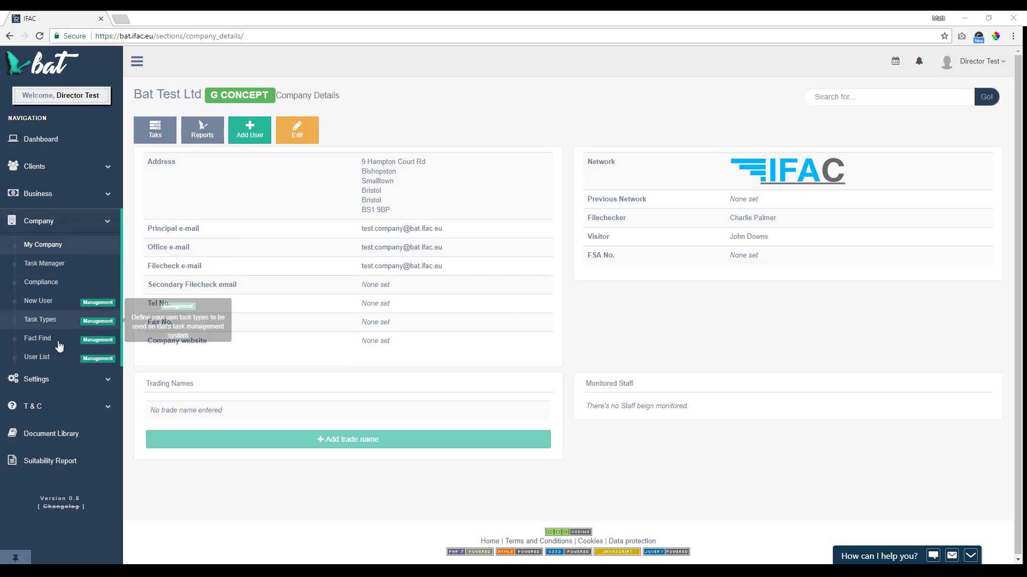
Step: From the company user list, toggle the adviser's Bat Forum view permission off and back on, and switch off Document Center editing
{"action": "left_click", "coordinate": [37, 357]}
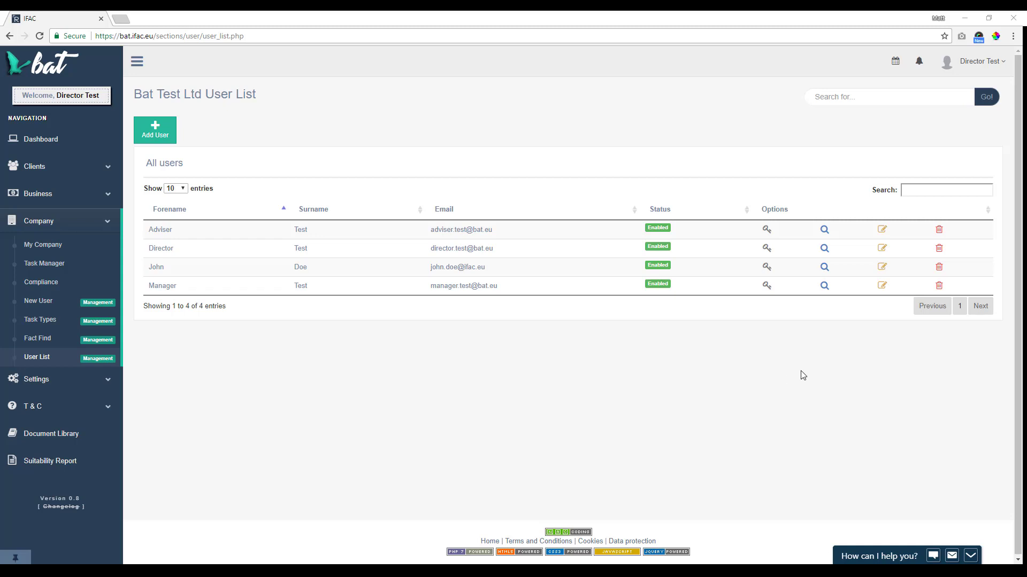
{"action": "left_click", "coordinate": [766, 231]}
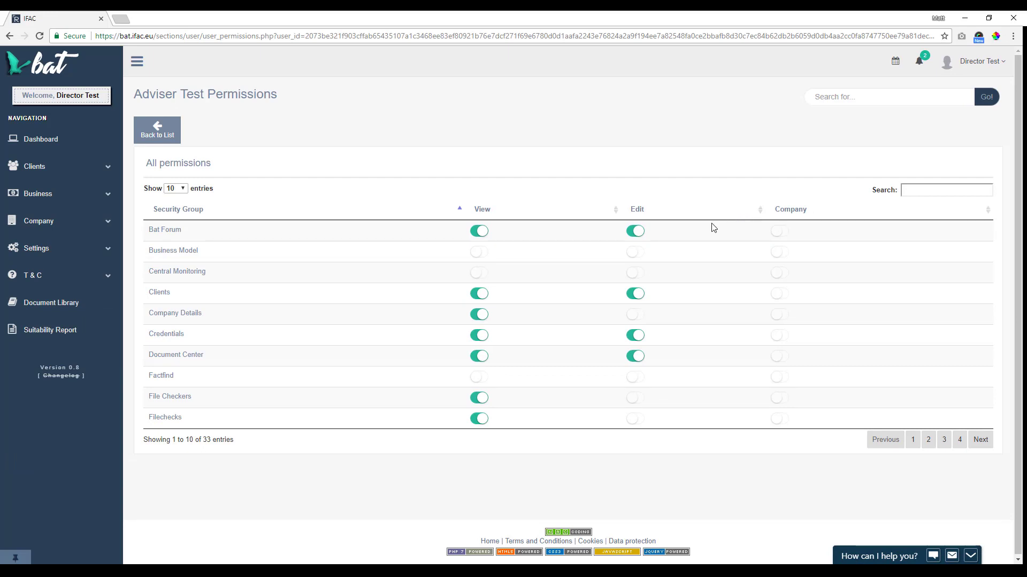
{"action": "left_click", "coordinate": [481, 233]}
{"action": "left_click", "coordinate": [480, 236]}
{"action": "left_click", "coordinate": [635, 356]}
{"action": "left_click", "coordinate": [163, 130]}
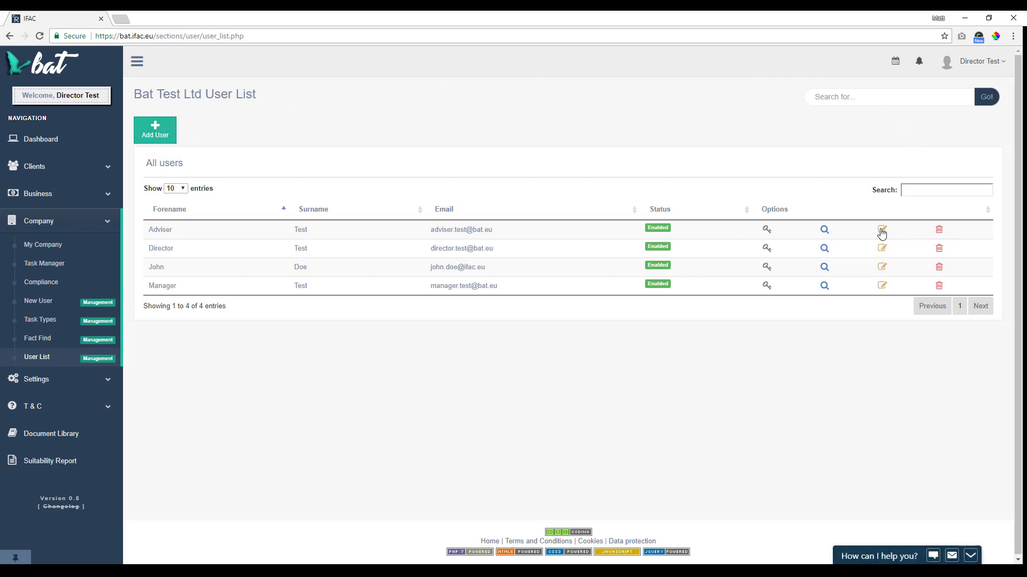
Step: Edit the adviser user's profile, replace the surname with a new one and save the changes
{"action": "left_click", "coordinate": [882, 231]}
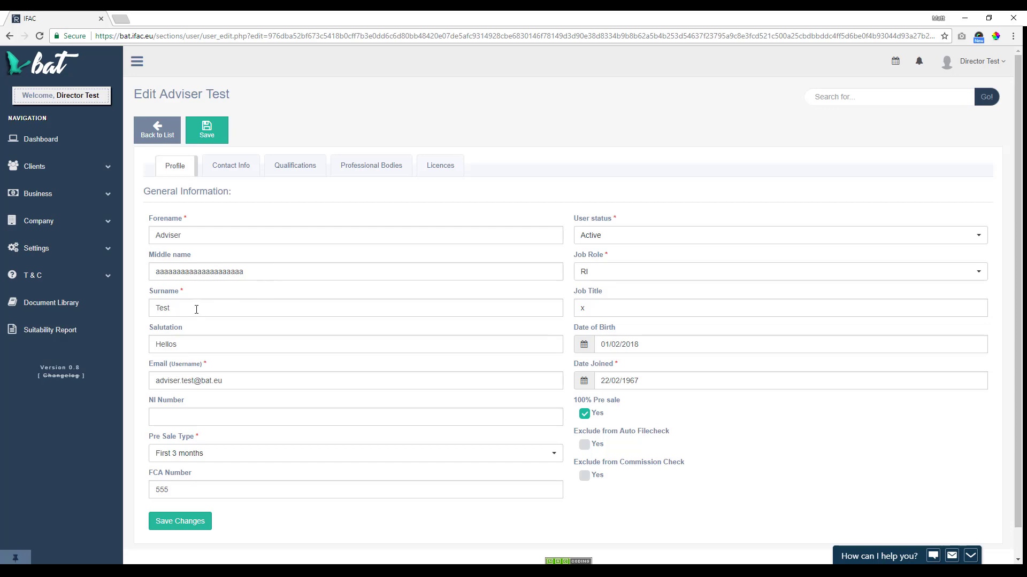
{"action": "double_click", "coordinate": [222, 313]}
{"action": "type", "text": "Smith"}
{"action": "left_click", "coordinate": [184, 528]}
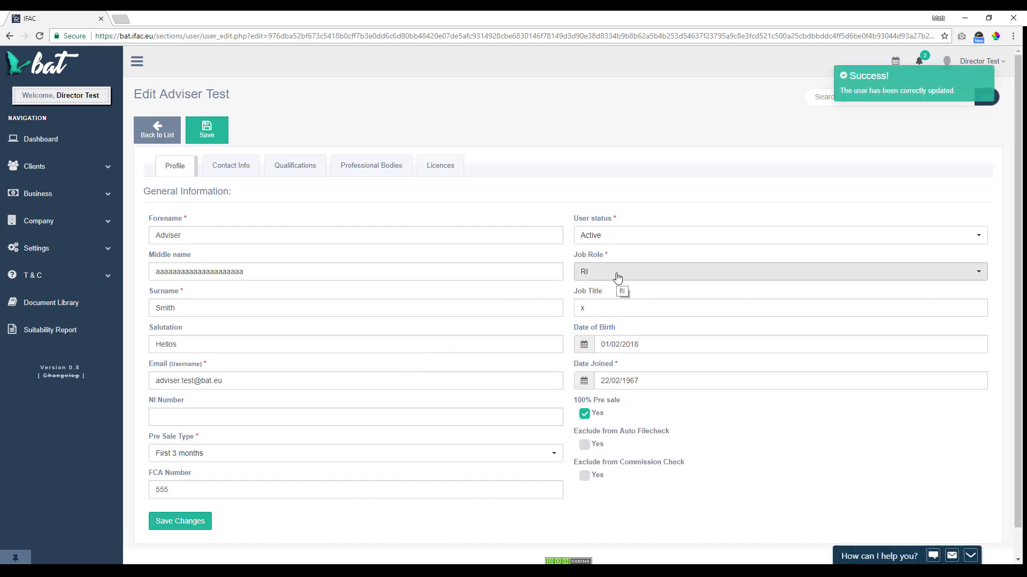
Step: View the job role options for the adviser without changing the role, save the profile and return to the user list
{"action": "left_click", "coordinate": [618, 277]}
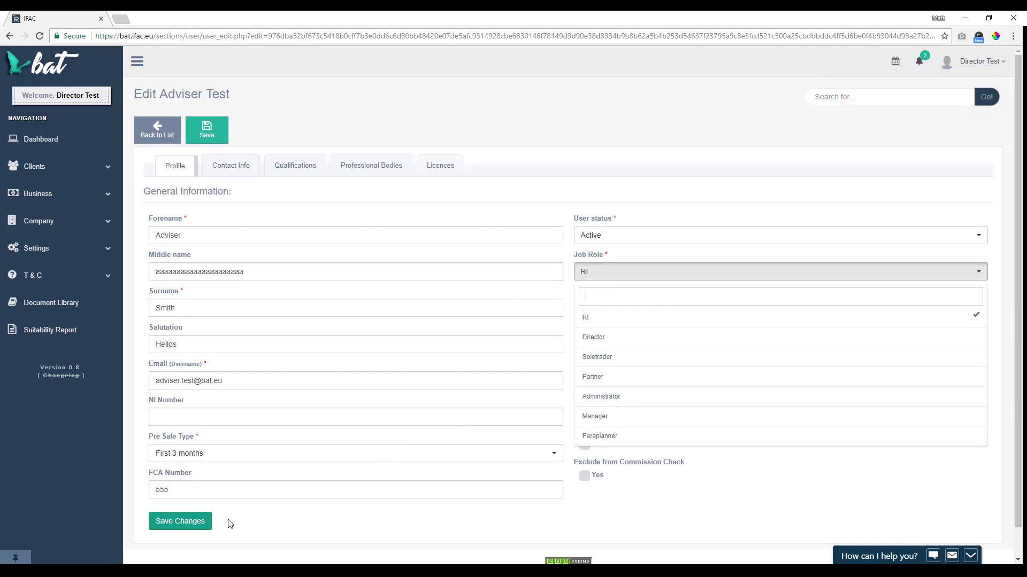
{"action": "left_click", "coordinate": [250, 522]}
{"action": "left_click", "coordinate": [178, 524]}
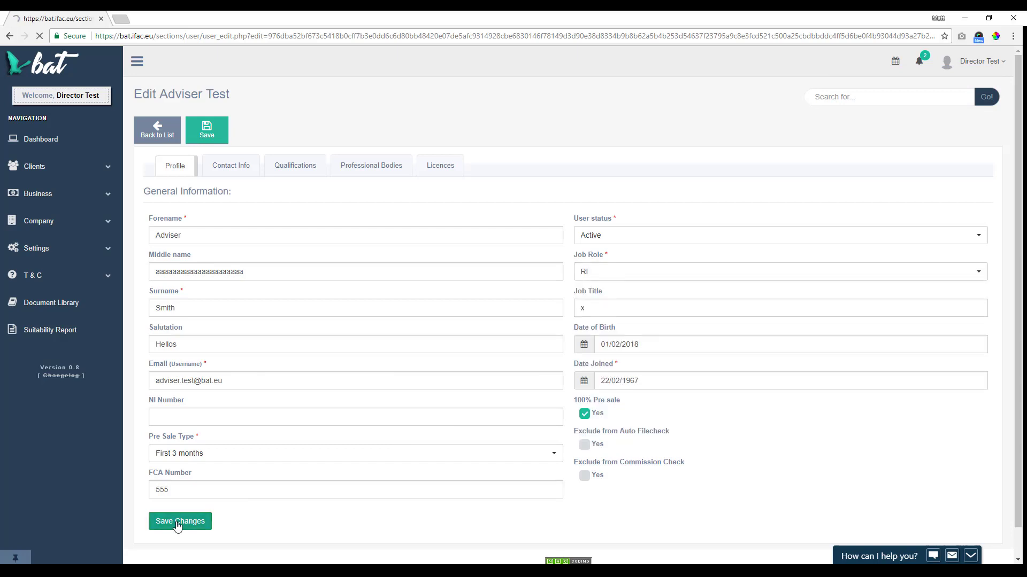
{"action": "left_click", "coordinate": [160, 131]}
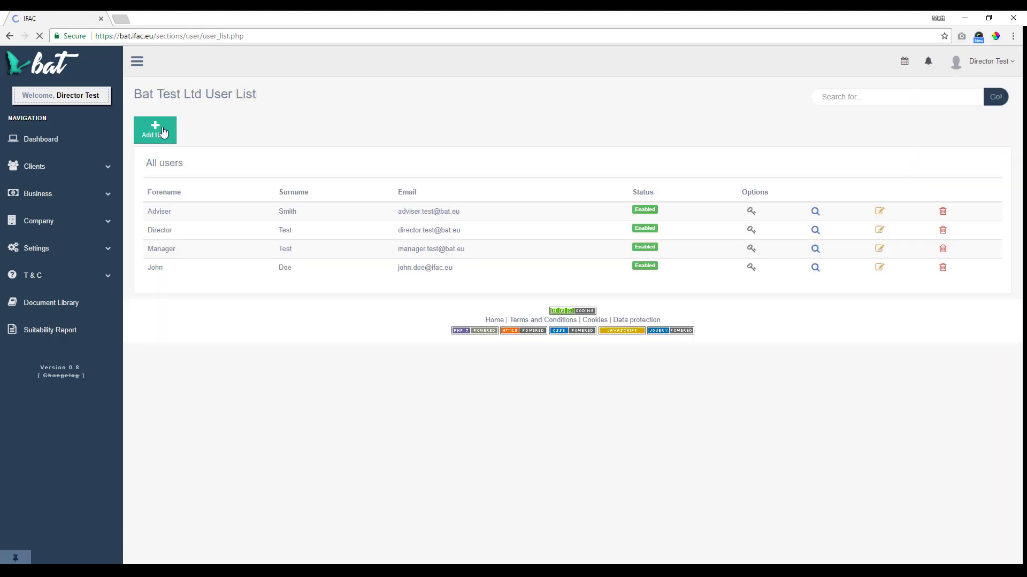